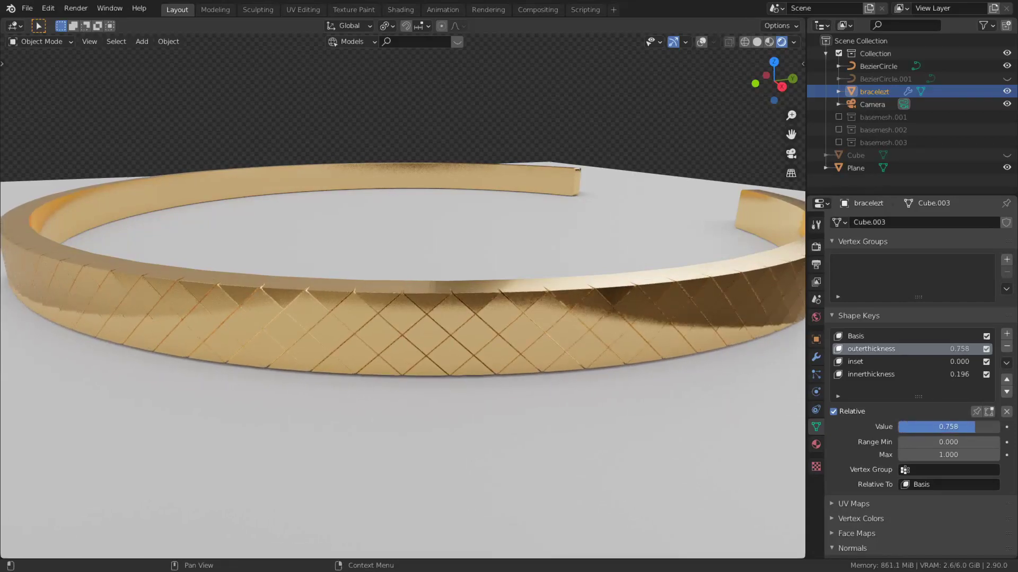
Step: Select the inset, outerthickness and innerthickness shape keys in turn, tuning them to 0.263, 0.180 and 0.335
left_click(877, 363)
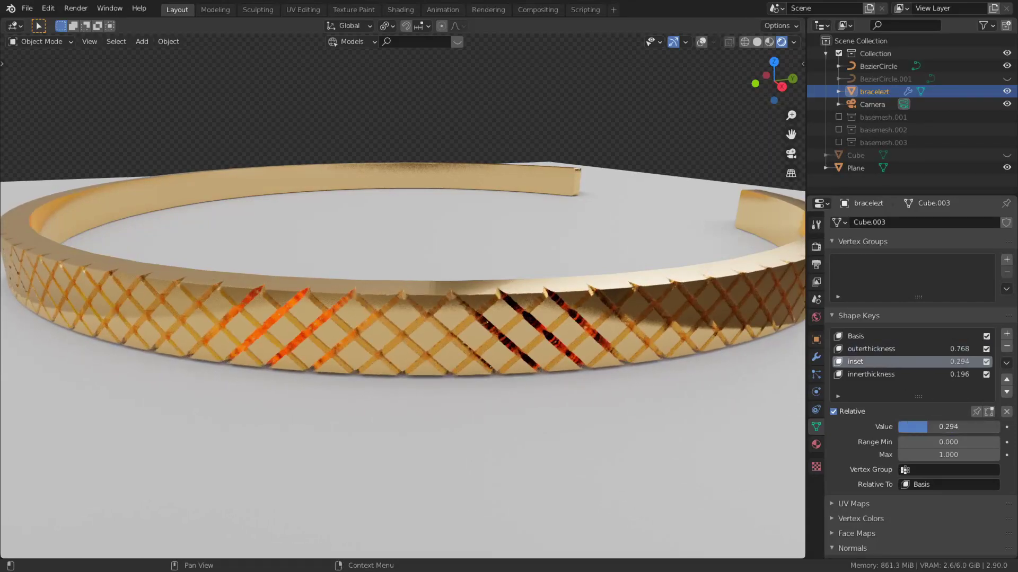
left_click(855, 348)
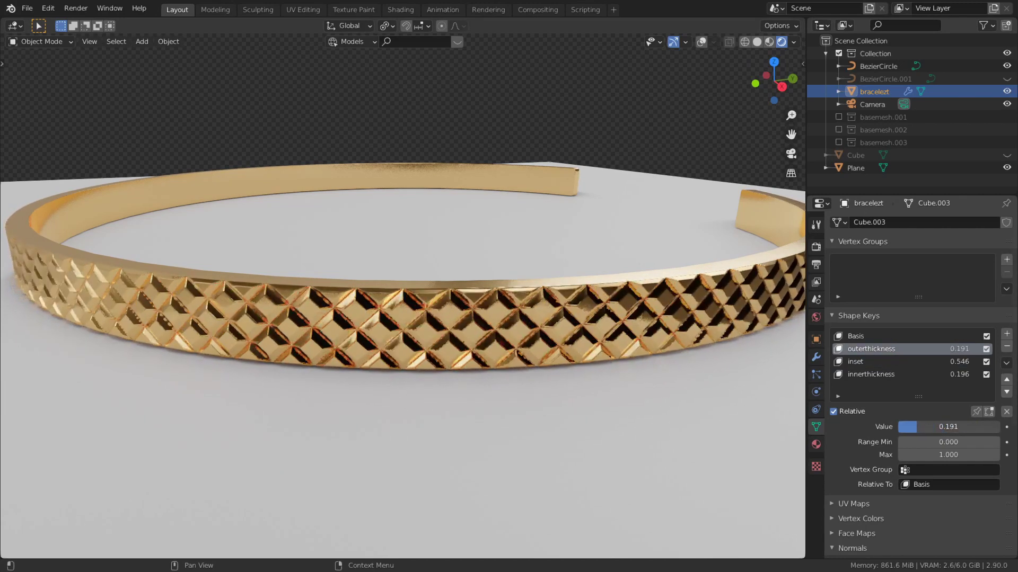
left_click(871, 375)
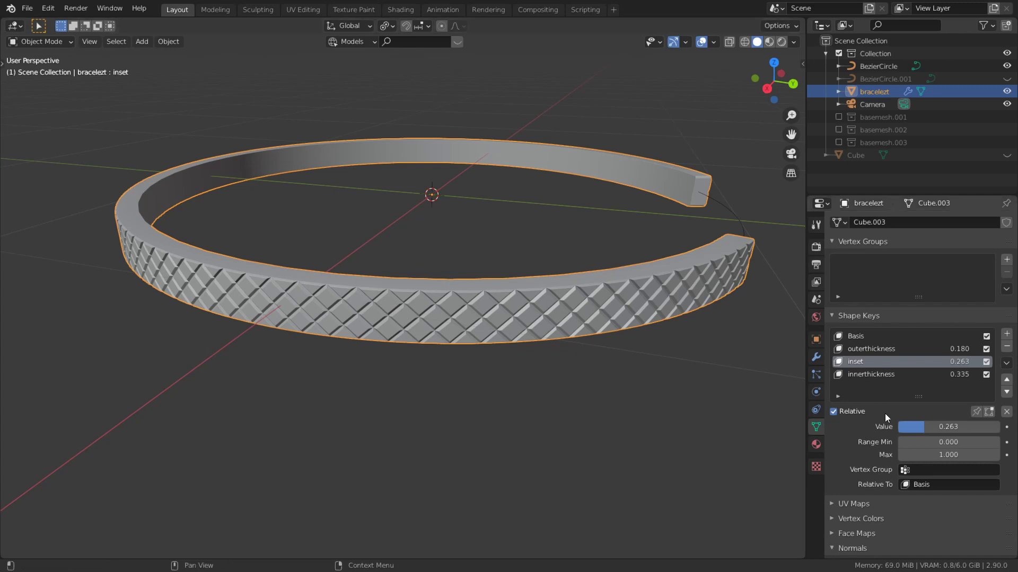
Step: Raise the inset and outerthickness shape keys to 1.000 and innerthickness to 0.820
left_click_drag(920, 422, 952, 423)
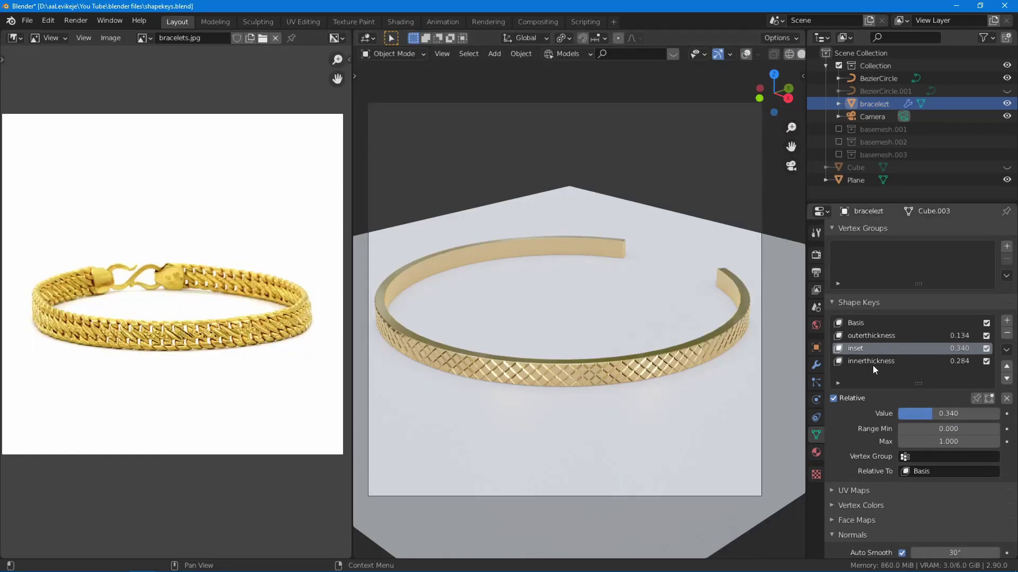
left_click(876, 336)
left_click_drag(917, 413, 999, 413)
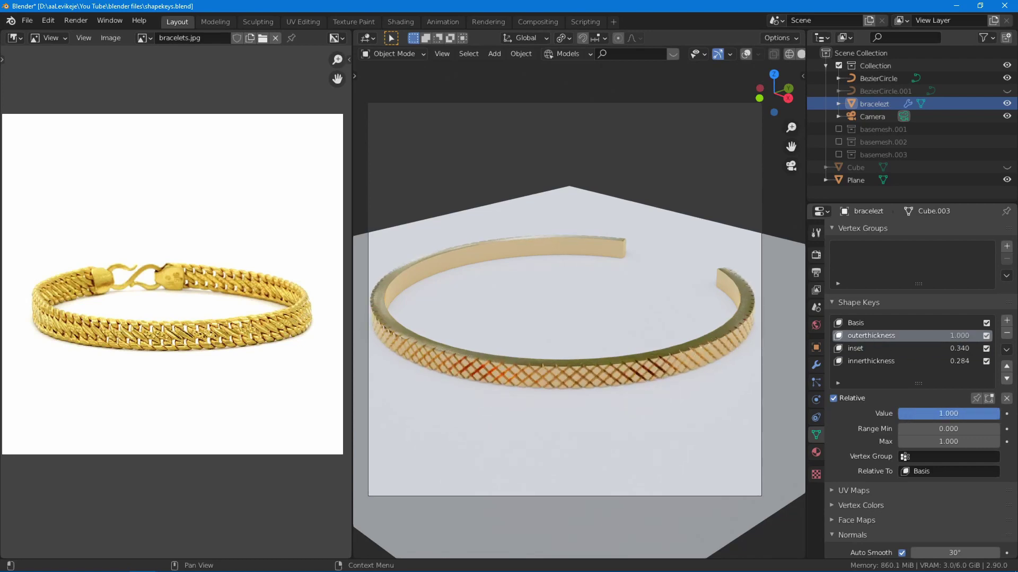
left_click(881, 361)
left_click_drag(925, 413, 999, 414)
left_click(856, 348)
Step: Orbit and zoom in close on the bracelet to compare it with the gold-bracelet reference
middle_click_drag(593, 351, 535, 328)
scroll(600, 354, "up", 6)
scroll(161, 317, "down", 2)
scroll(161, 317, "up", 4)
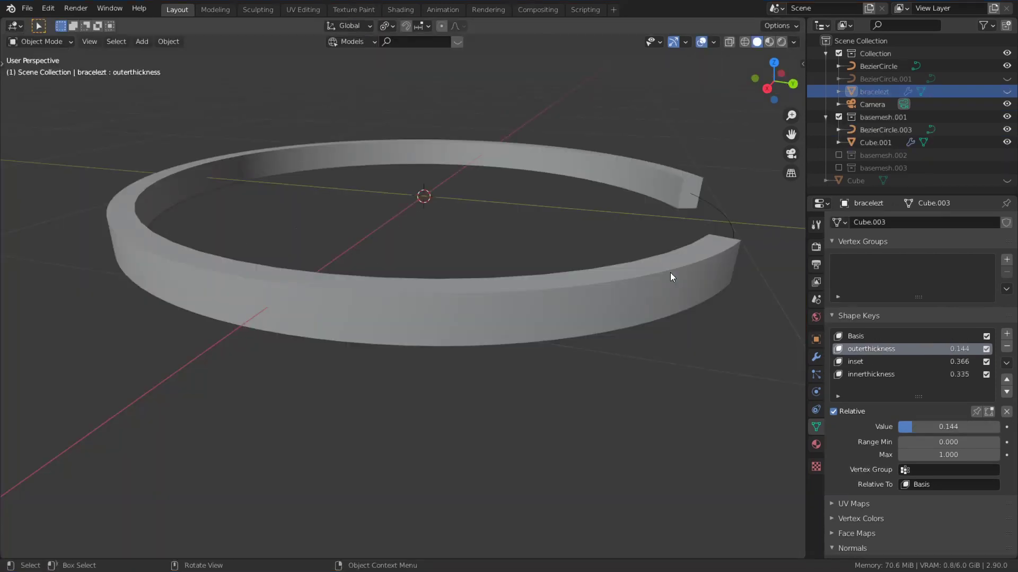
Step: Edit the cube's mesh and fill-select a region of faces across its front
left_click(667, 279)
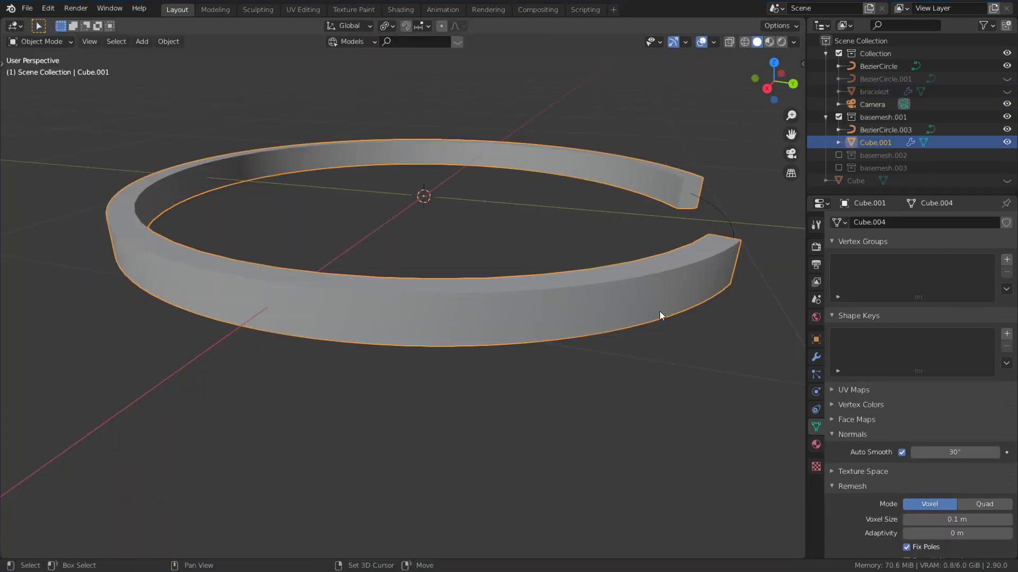
key("Tab")
scroll(583, 344, "up", 5)
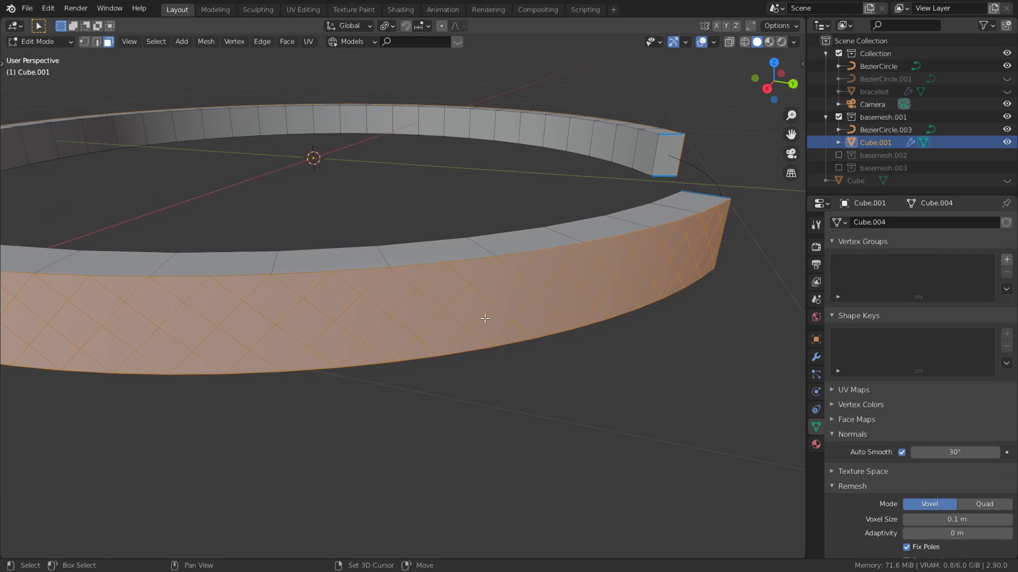
middle_click_drag(484, 318, 359, 309)
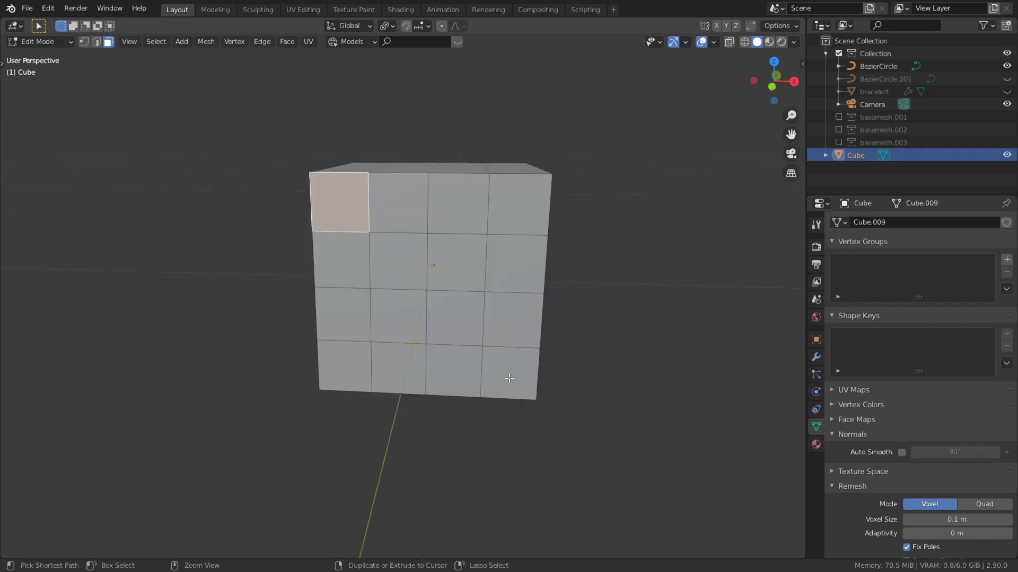
left_click(508, 376, "ctrl")
left_click(79, 503)
Step: Poke the selected faces, then convert the triangles to quads to form a diagonal grid
middle_click_drag(314, 134, 308, 118)
left_click(286, 43)
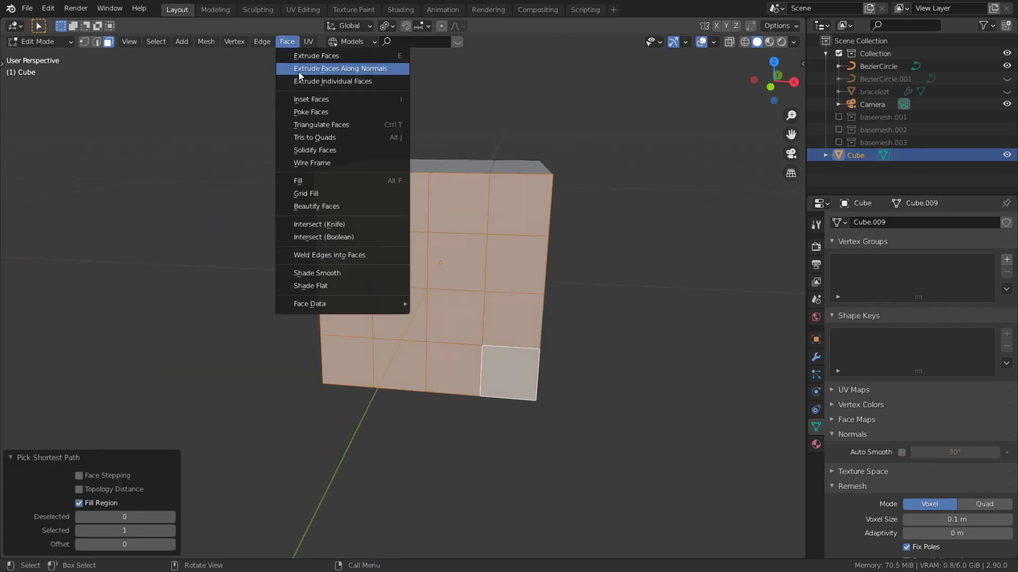
left_click(319, 110)
middle_click_drag(337, 275, 366, 271)
left_click(287, 41)
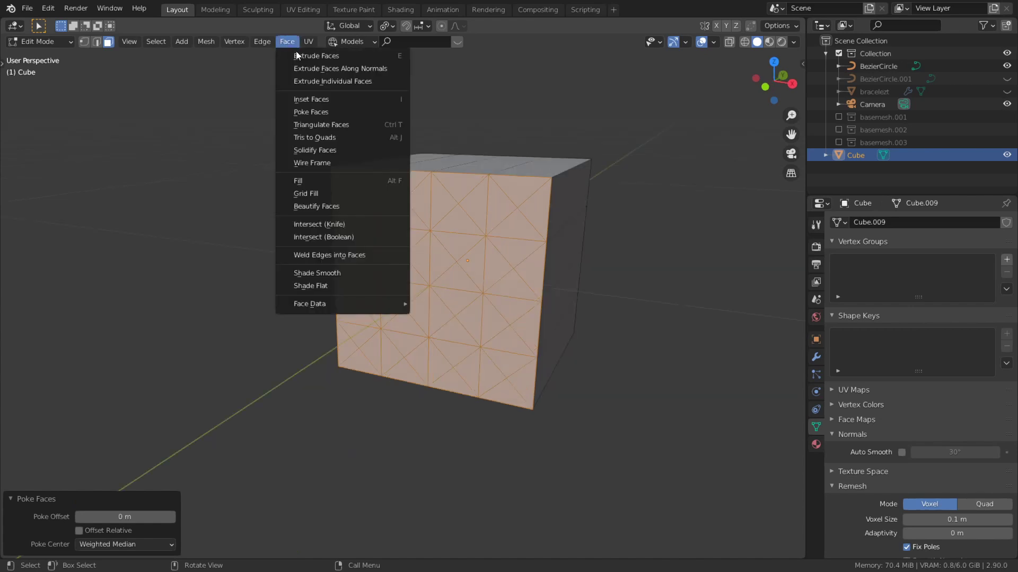
left_click(328, 139)
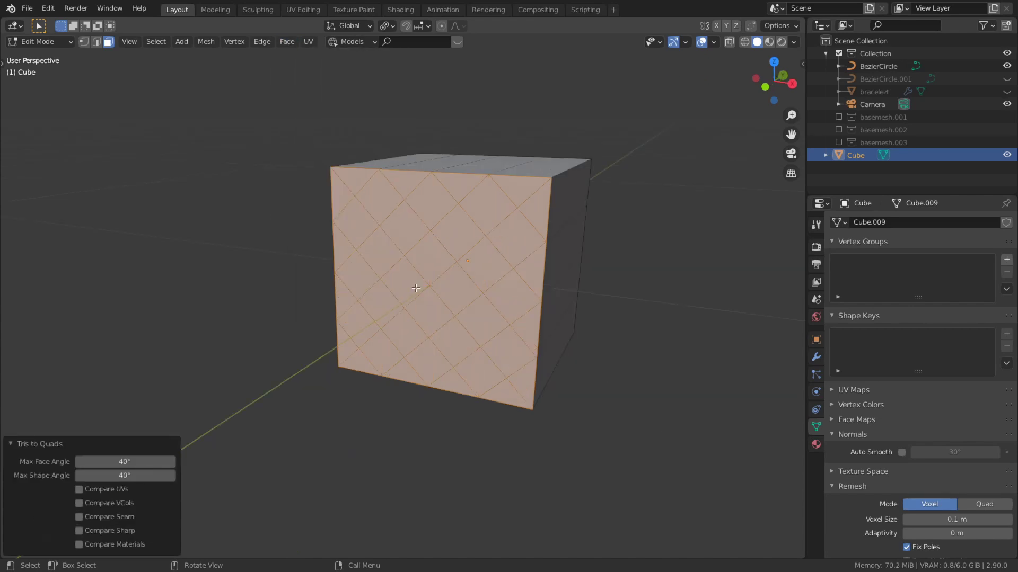
middle_click_drag(417, 288, 434, 272)
Step: Back in Object Mode, apply the cube's rotation and scale
key("Tab")
key("ctrl+a")
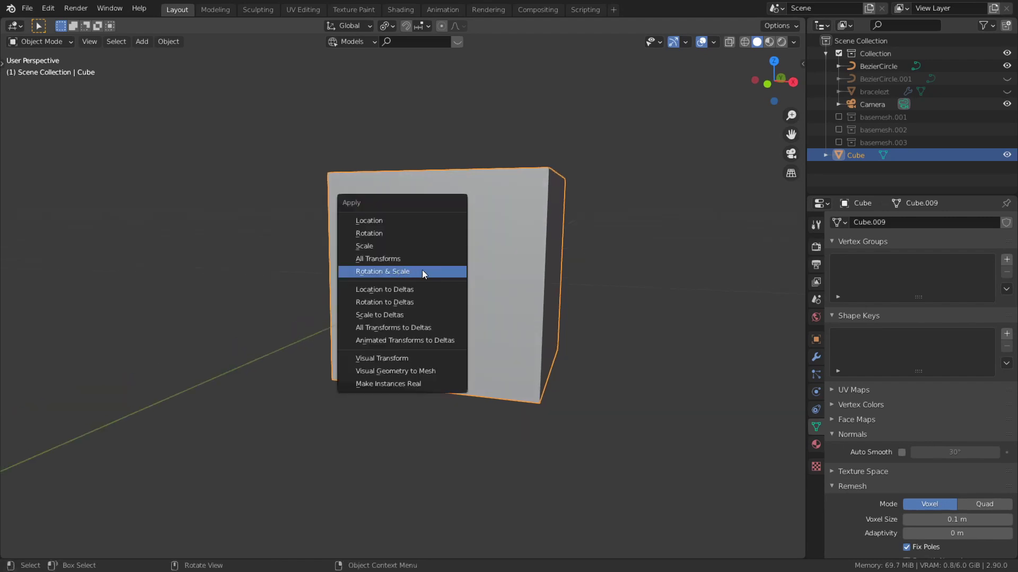
left_click(422, 270)
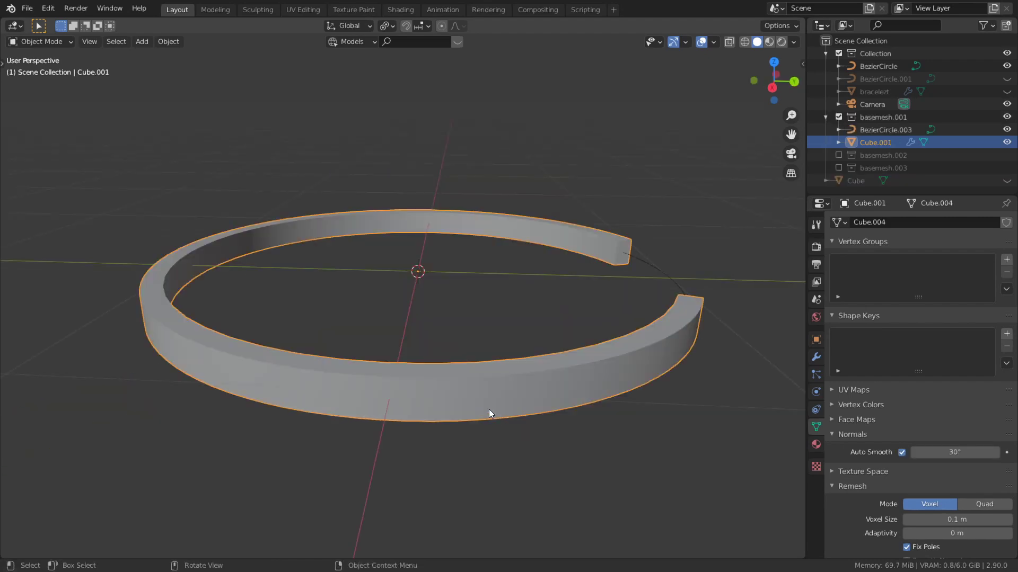
Step: Test-inset the cube's faces individually and as one region, then add a Basis shape key to Cube.001
key("Tab")
scroll(488, 406, "up", 4)
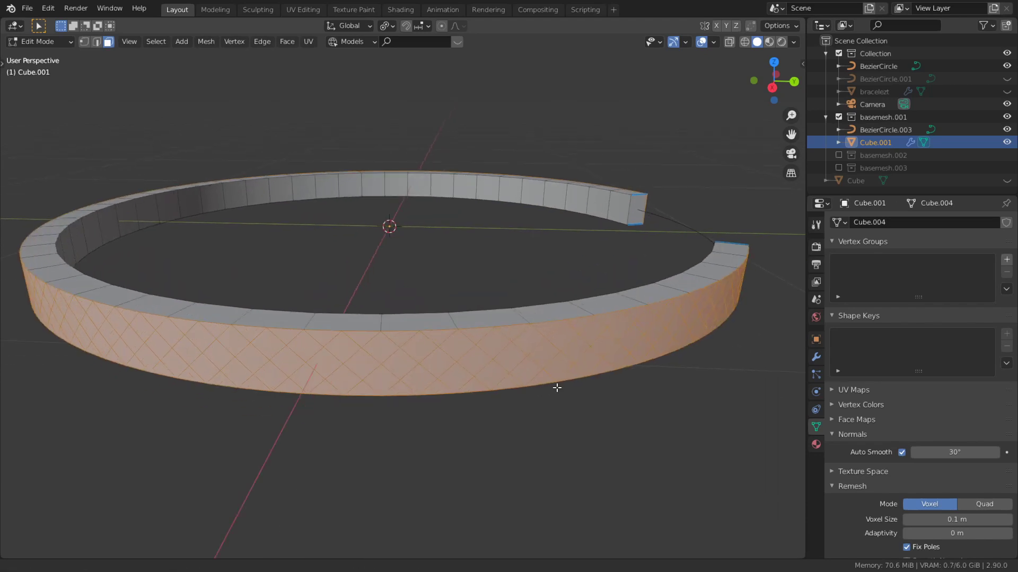
key("i")
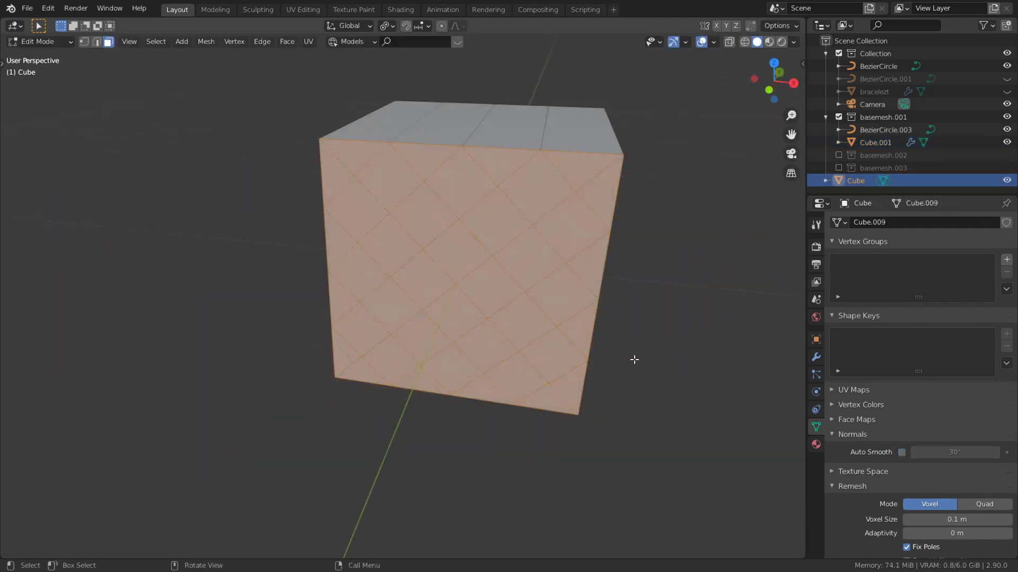
key("i")
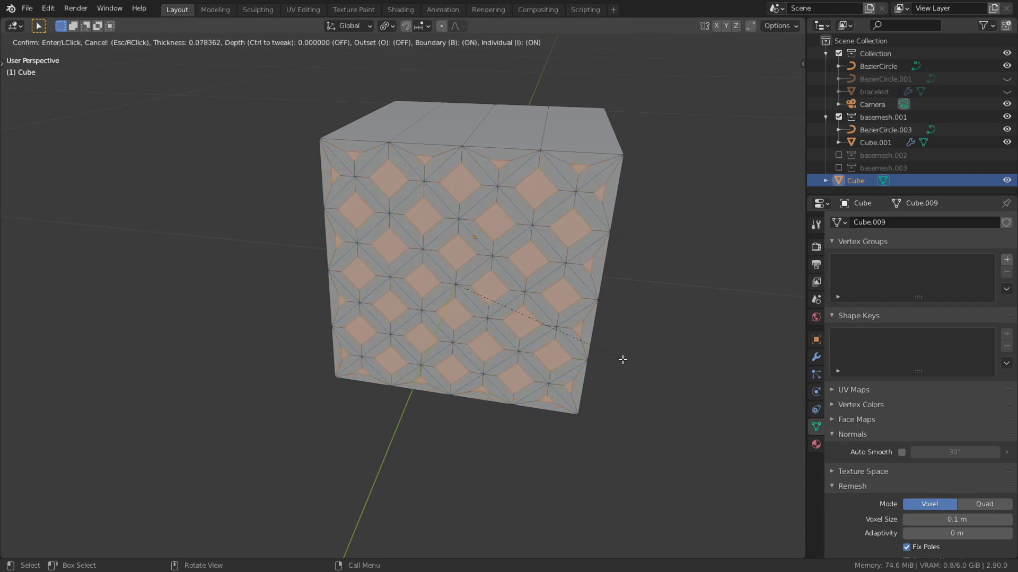
key("i")
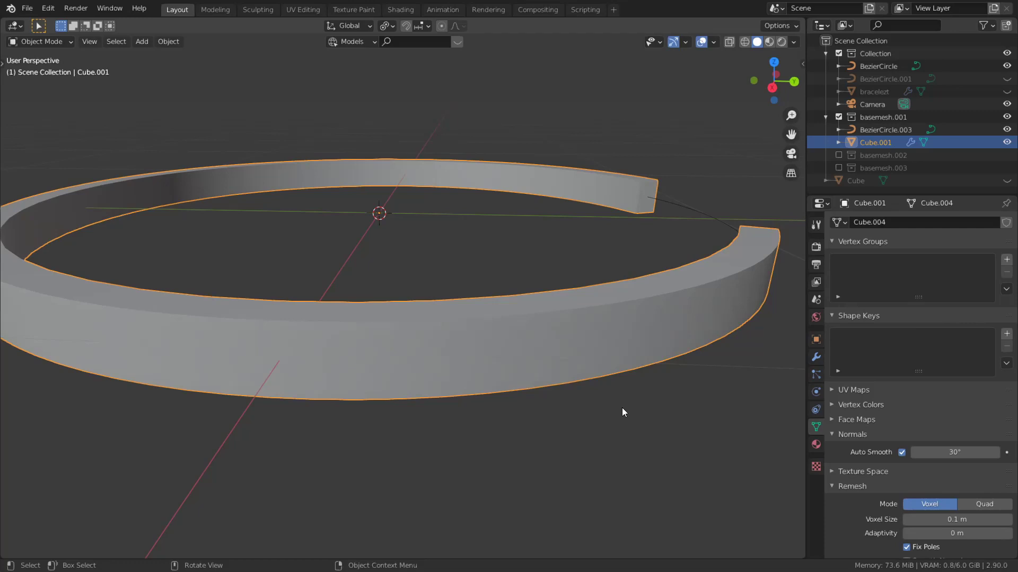
left_click(1006, 335)
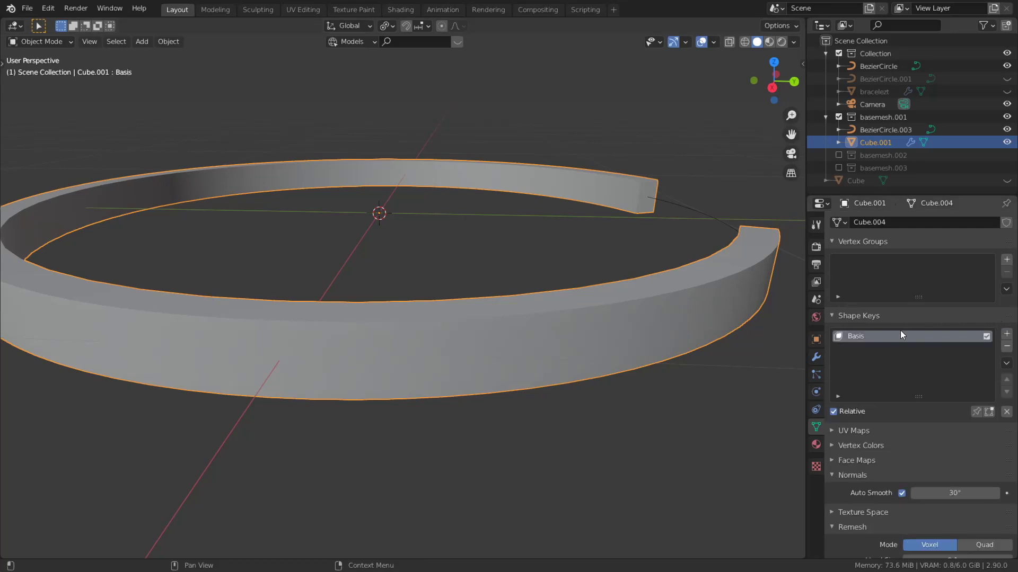
Step: Add Key 1, push the selected faces outward along Y, and preview Key 1 at 1.000
left_click(1006, 334)
key("Tab")
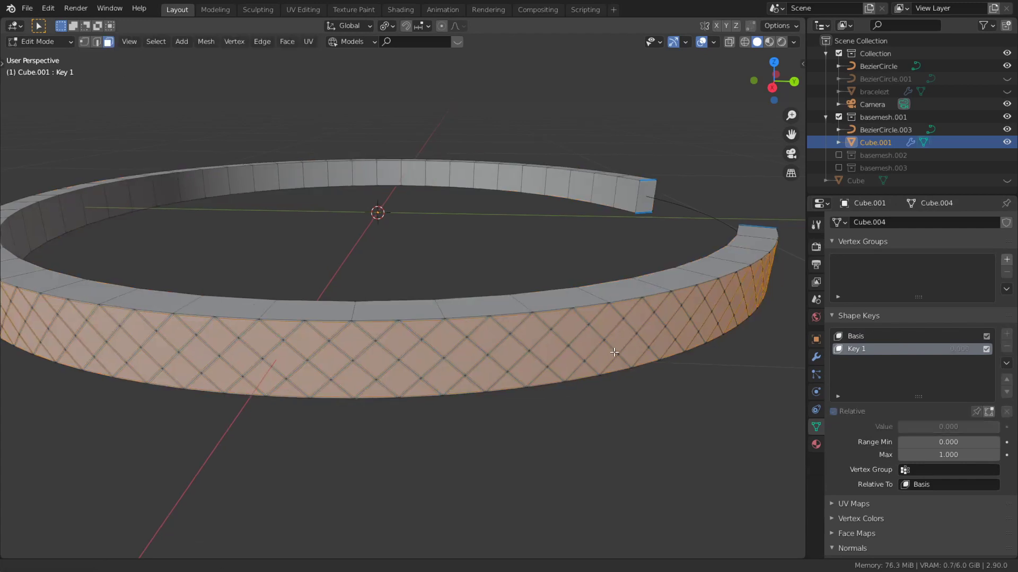
key("g")
key("y")
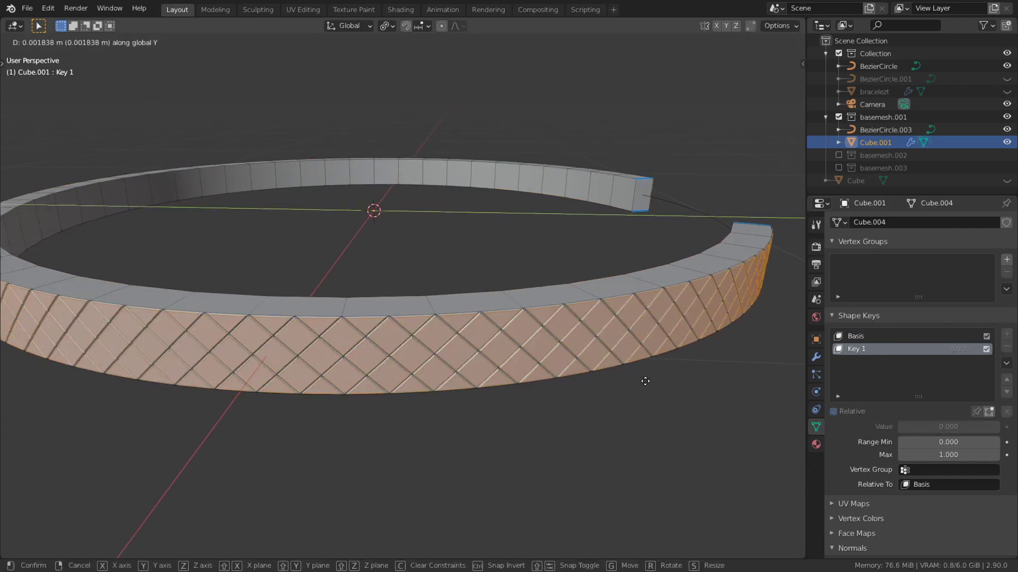
left_click(665, 418)
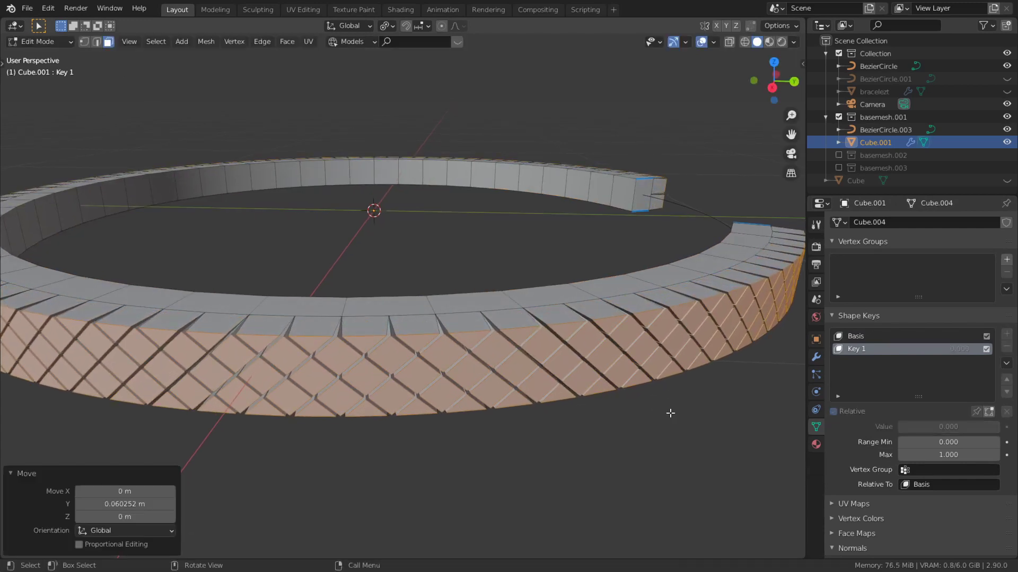
key("Tab")
left_click_drag(907, 428, 1015, 428)
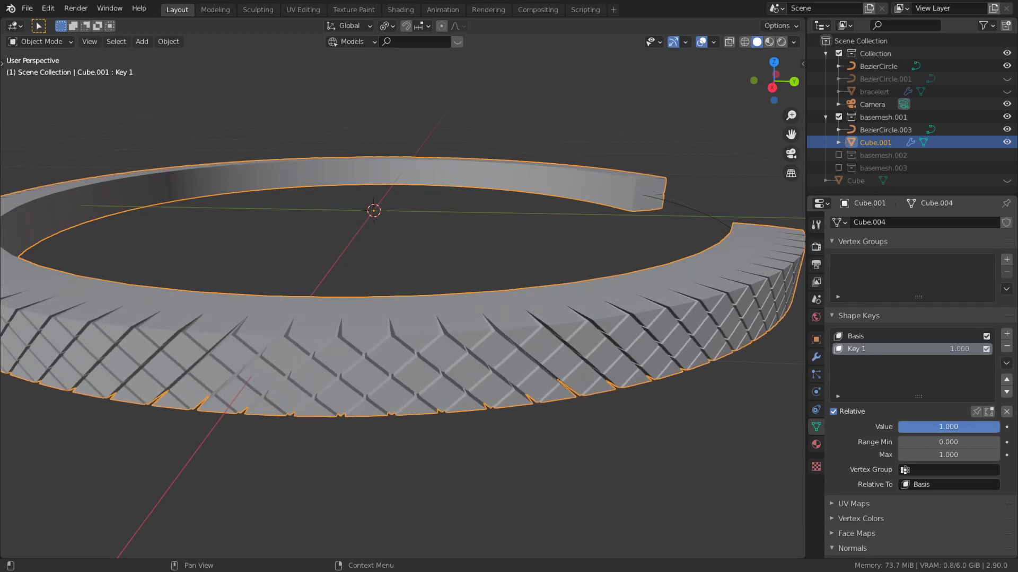
Step: Rename Key 1 to 'outer thickness'
double_click(857, 349)
type("outer thickness")
key("Return")
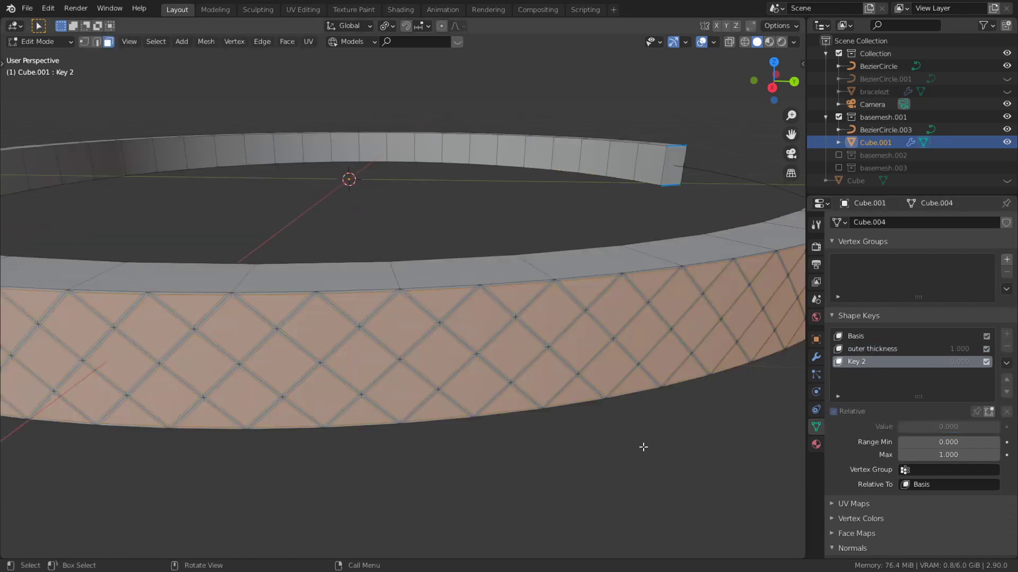
Step: Shrink each diamond face to 0.159 around Individual Origins, previewing Key 2's influence
key("s")
left_click(412, 191)
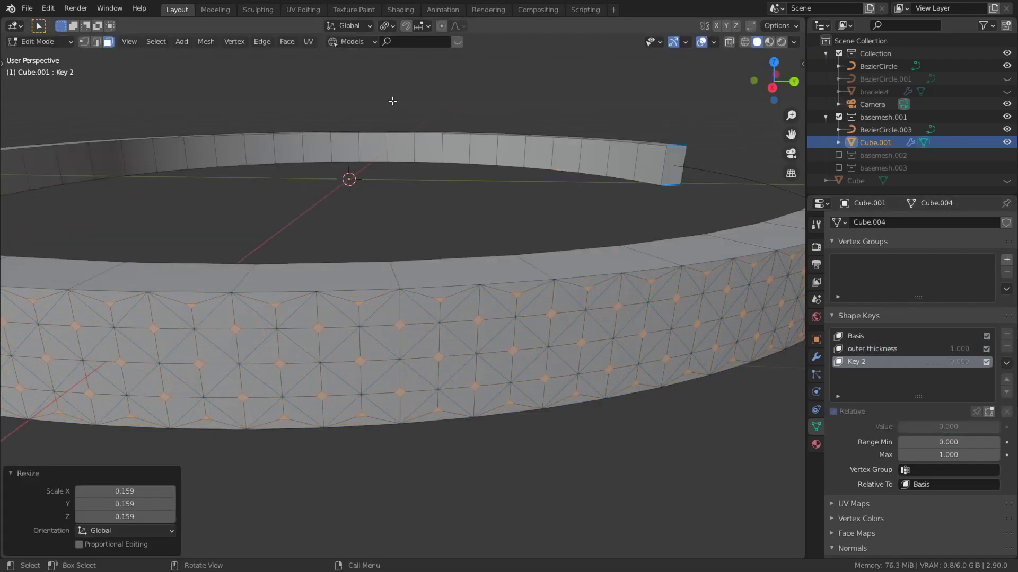
left_click(391, 27)
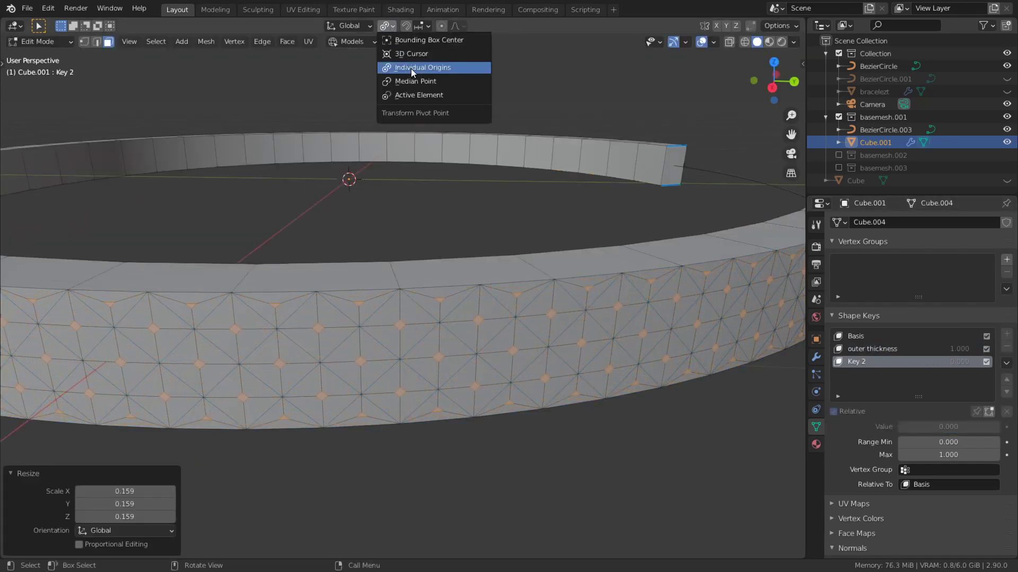
left_click(411, 68)
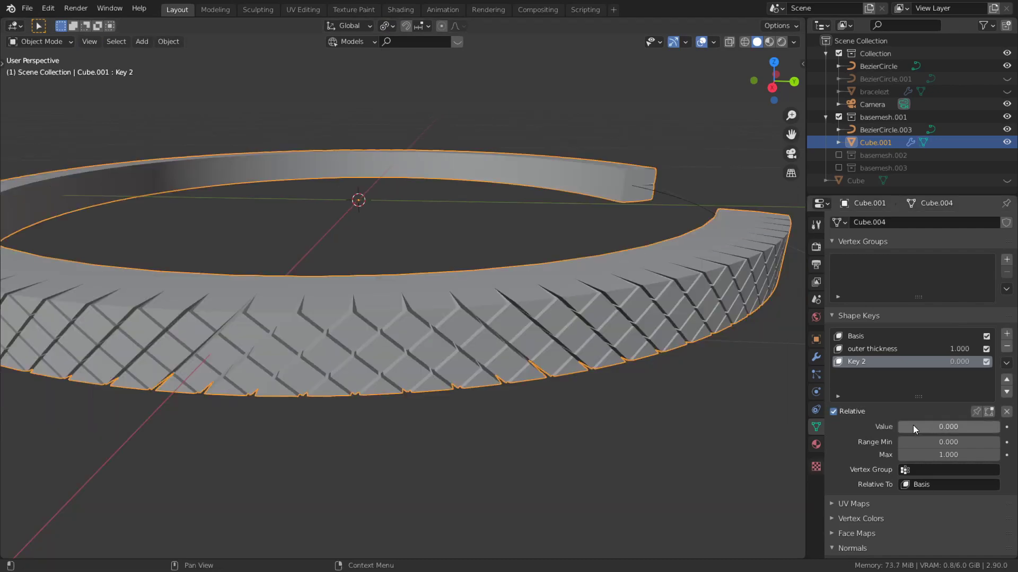
mouse_move(910, 425)
left_mouse_down()
mouse_move(951, 425)
mouse_move(922, 425)
left_mouse_up()
Step: Rename Key 2 to 'inset' and set its value to 0.057
double_click(858, 362)
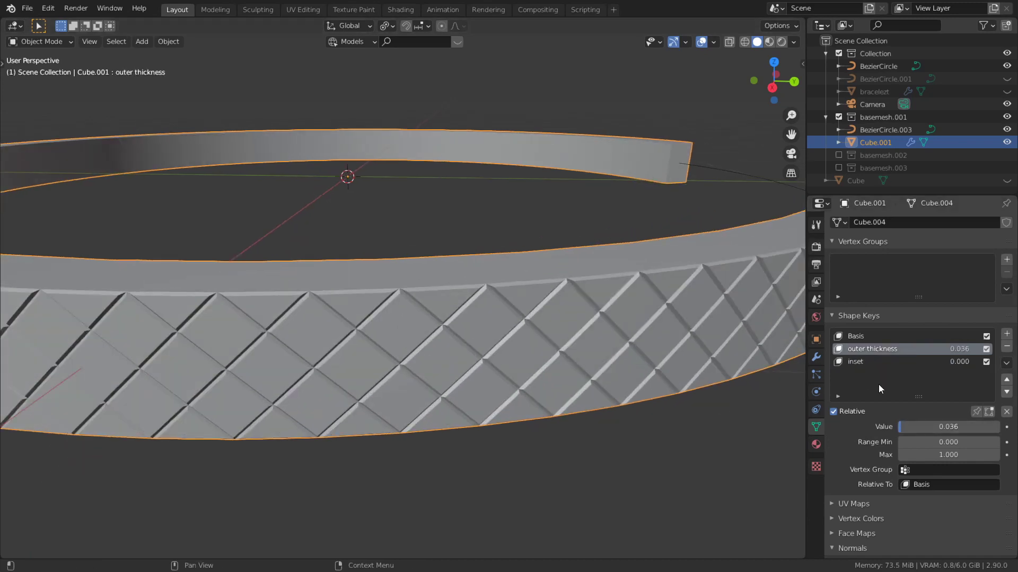
left_click(872, 361)
left_click_drag(938, 427, 944, 427)
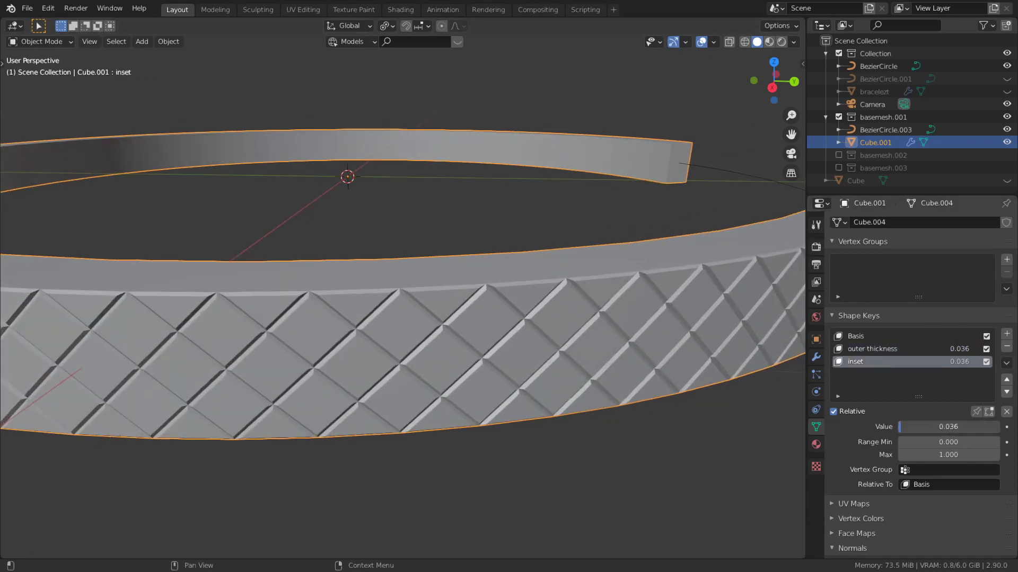
scroll(492, 338, "down", 5)
scroll(460, 348, "up", 3)
middle_click_drag(460, 348, 330, 363)
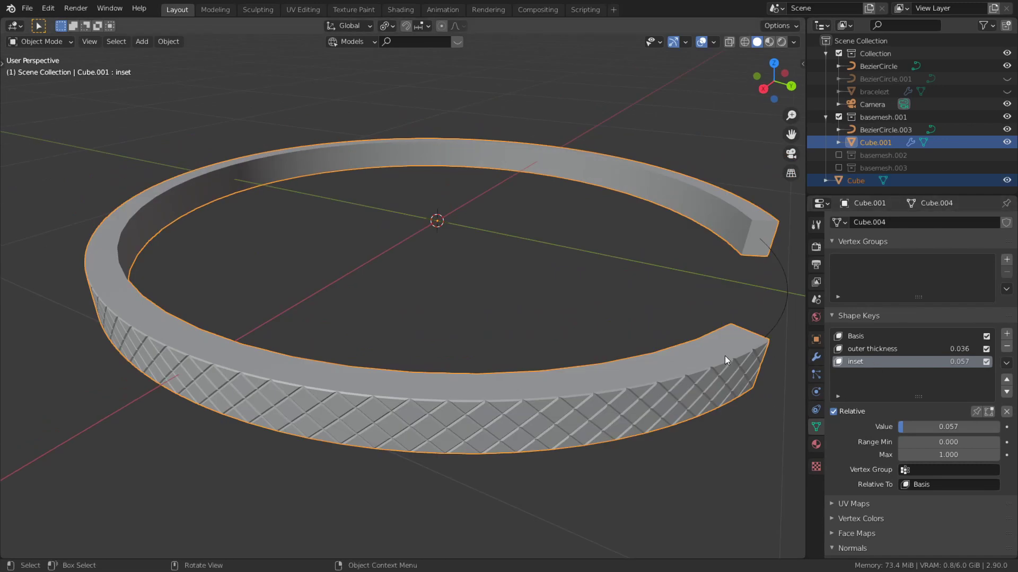
Step: Add Key 3, shifting the bracelet's inner wall face loop along Y, and preview its deformation
key("Tab")
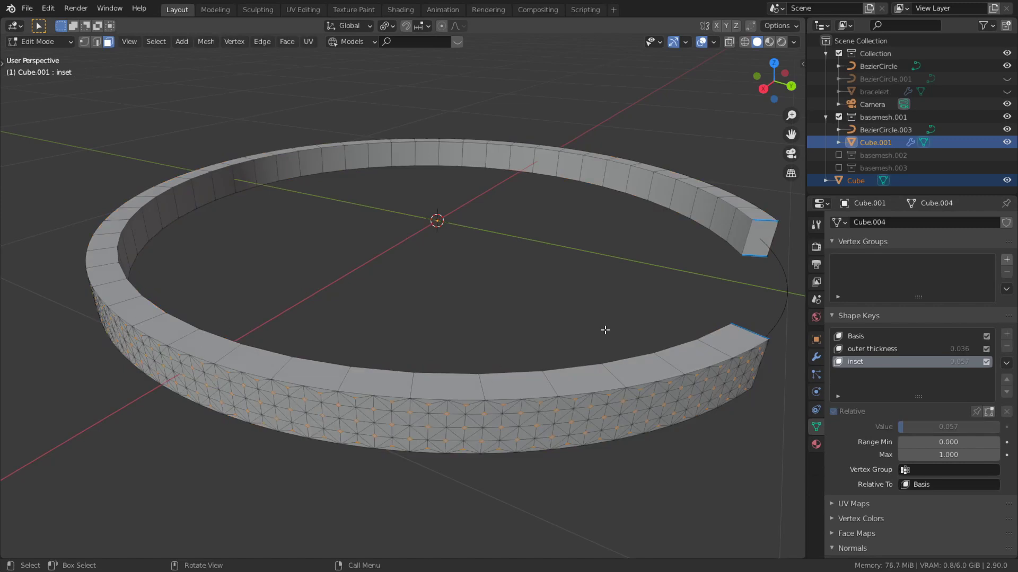
key("Tab")
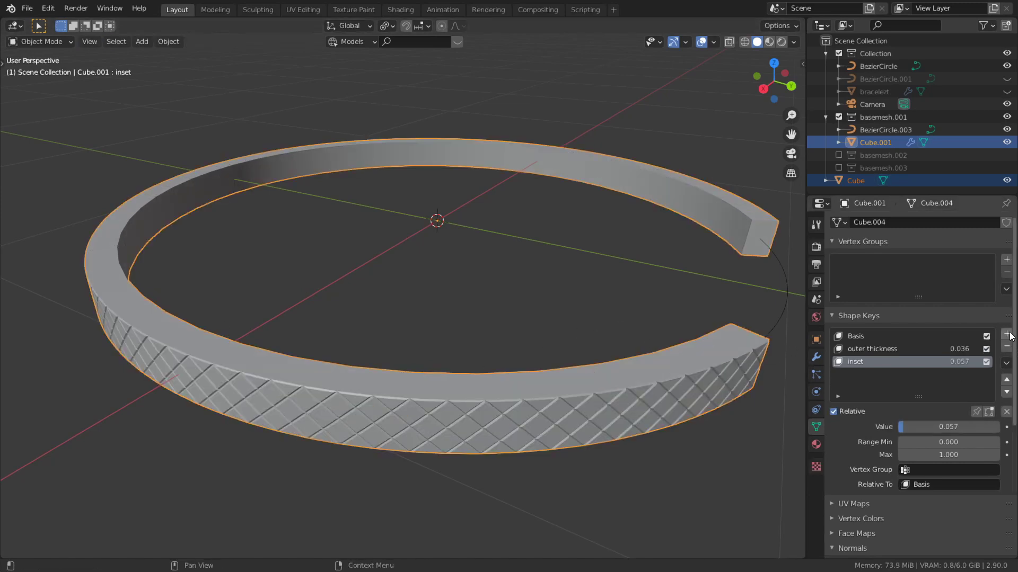
left_click(1007, 334)
key("Tab")
scroll(279, 332, "up", 2)
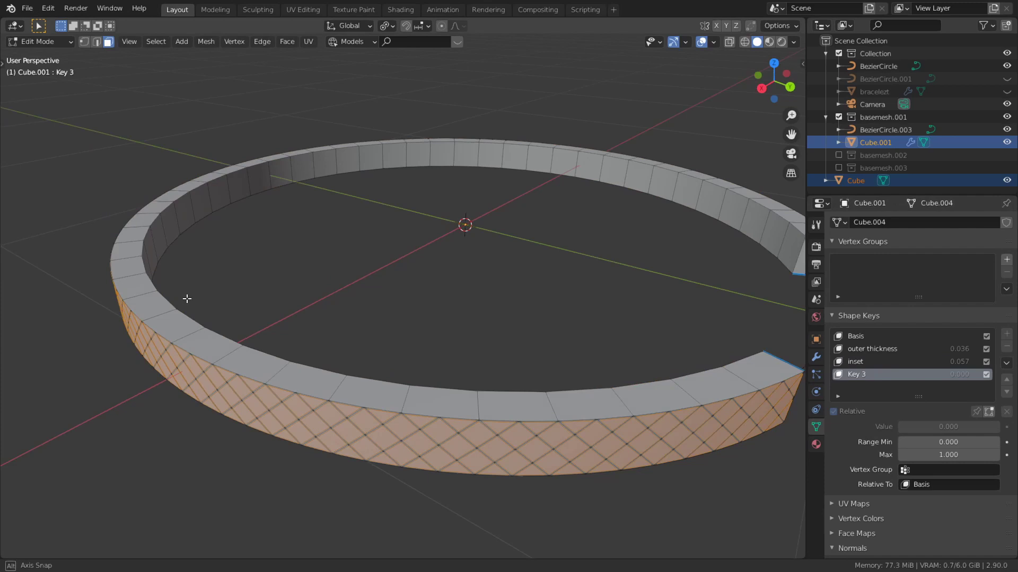
left_click(204, 219, "alt")
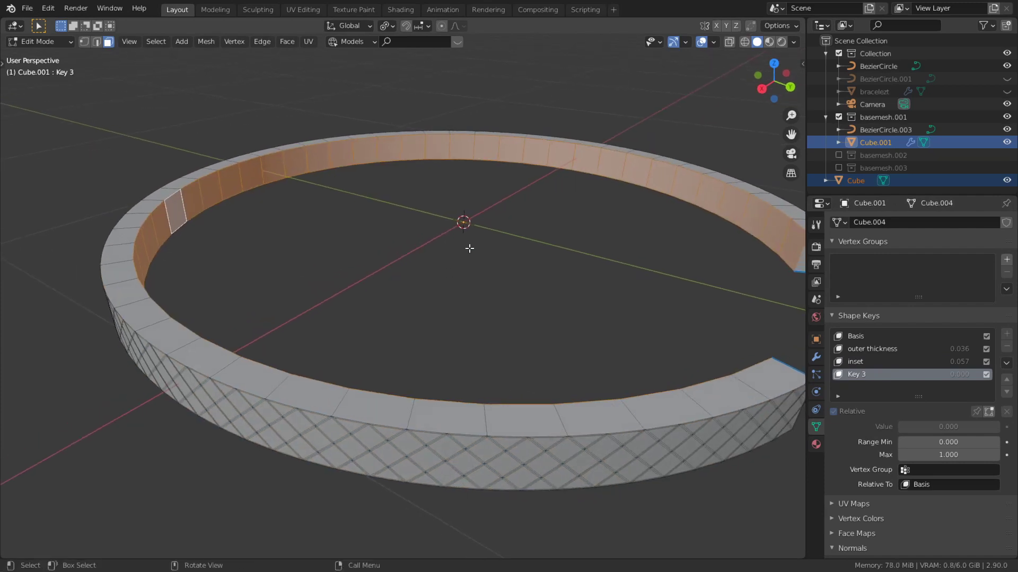
key("g")
key("y")
left_click(438, 243)
key("Tab")
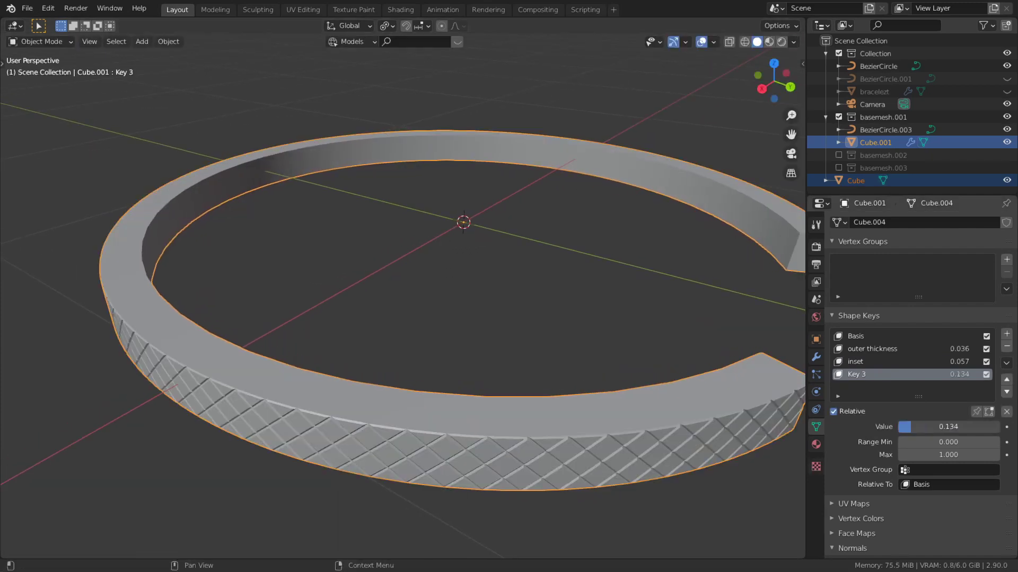
left_click_drag(922, 427, 944, 426)
Step: Set the inset key to 0.067 and make Key 3 active again
left_click(855, 361)
middle_click_drag(583, 339, 571, 315)
scroll(565, 310, "up", 2)
left_click(856, 374)
scroll(583, 329, "up", 2)
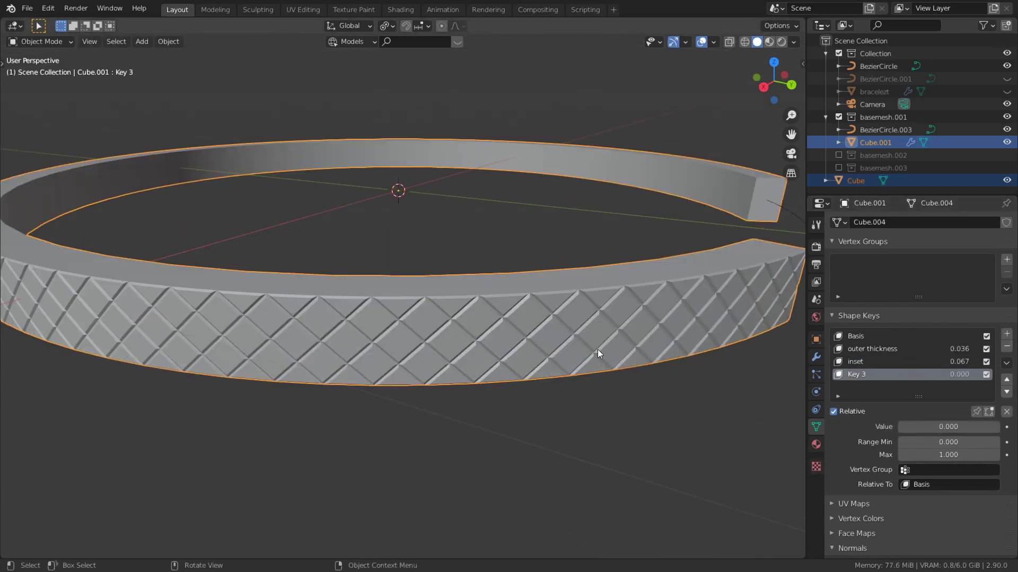
Step: Enable the Bevel modifier's viewport display on the bracelet
left_click(816, 359)
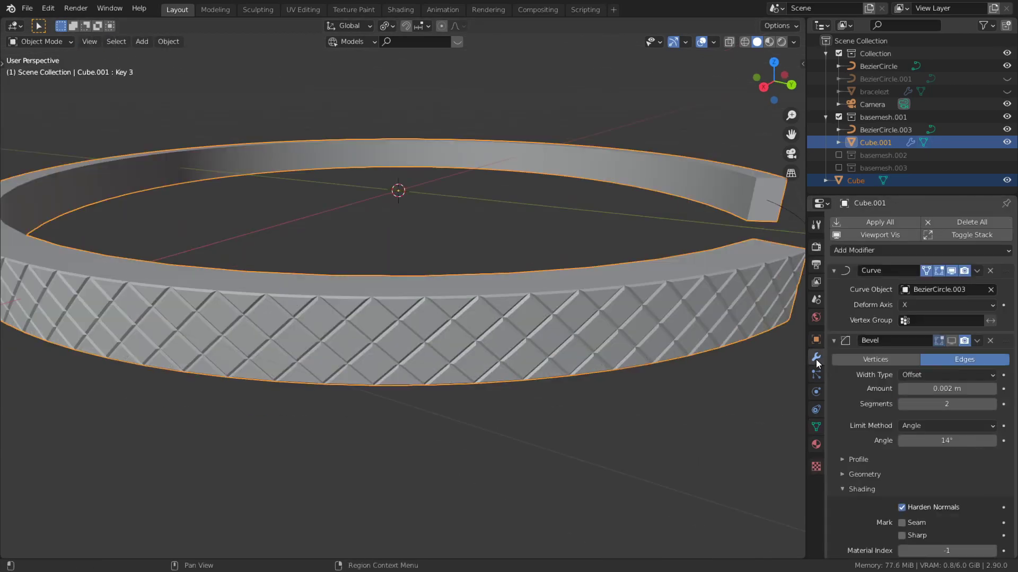
left_click(952, 341)
scroll(460, 321, "up", 2)
middle_click_drag(454, 310, 523, 309)
scroll(523, 309, "down", 4)
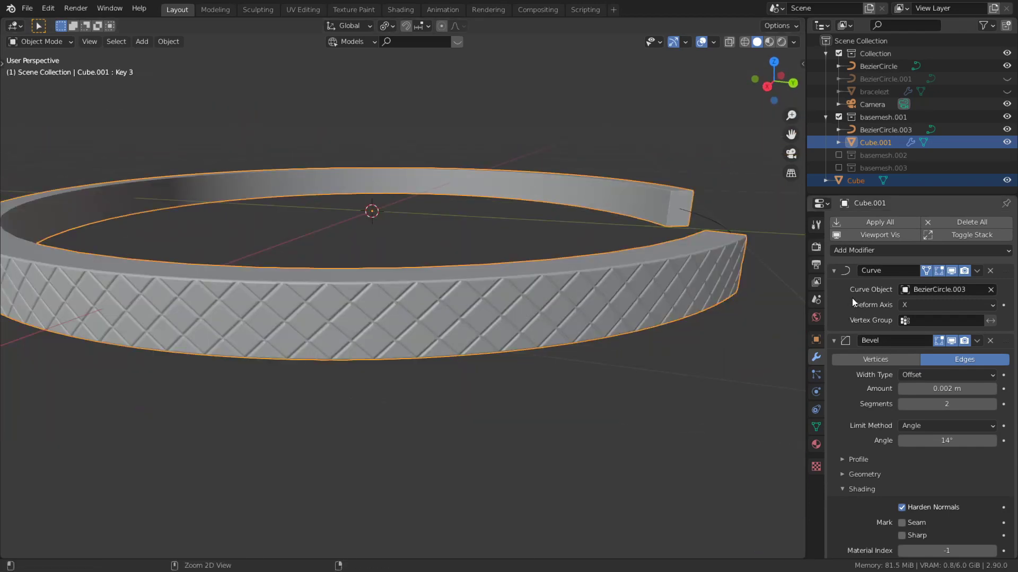
Step: Try applying the Curve modifier, which fails because of shape keys, and return to the shape key list
key("ctrl+a")
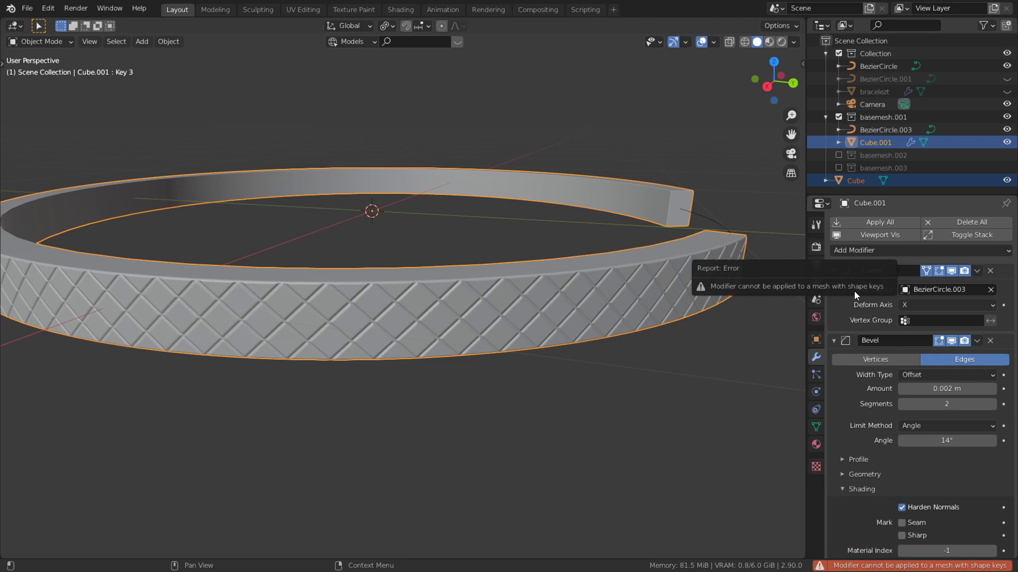
left_click(816, 427)
scroll(528, 334, "up", 2)
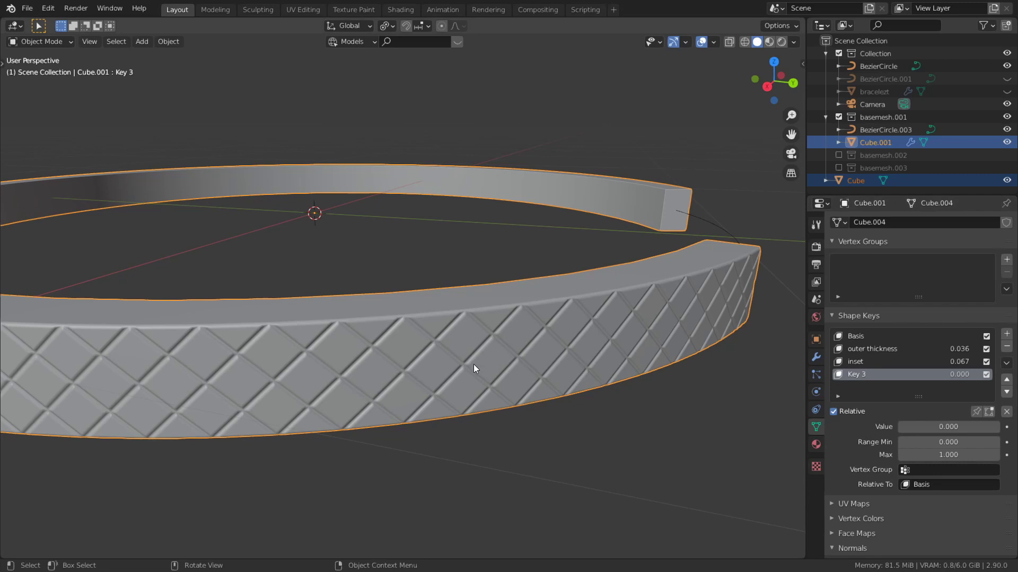
Step: Create Key 4 from the current shape-key mix with New Shape From Mix
left_click(1006, 362)
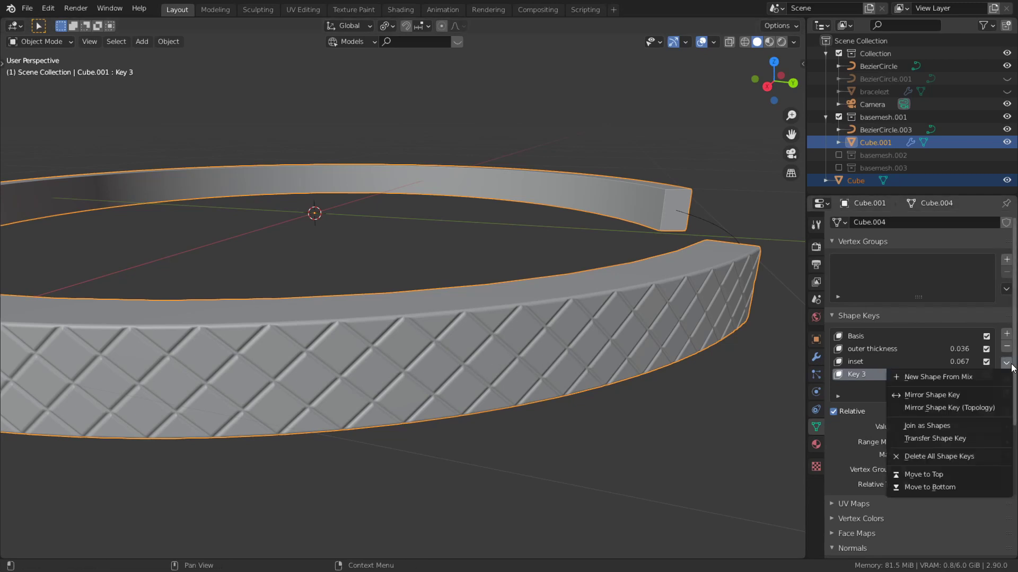
left_click(957, 380)
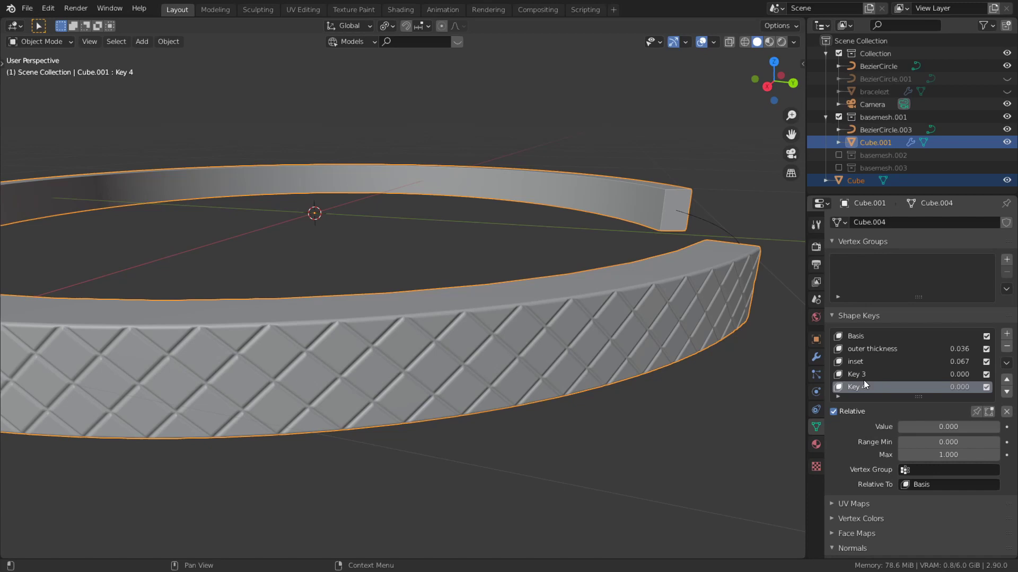
left_click(853, 339)
left_click(859, 348)
left_click(860, 359)
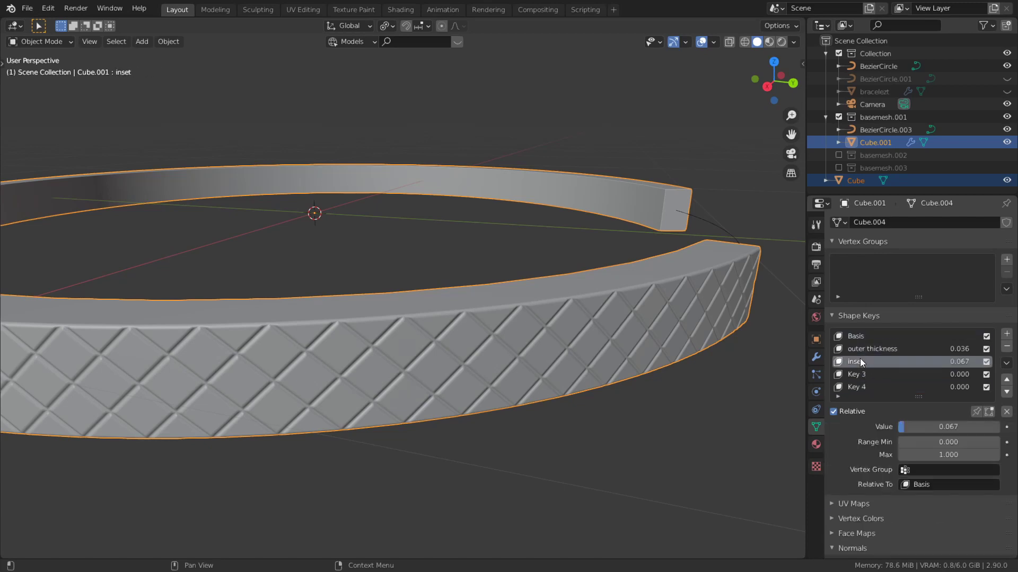
left_click(857, 374)
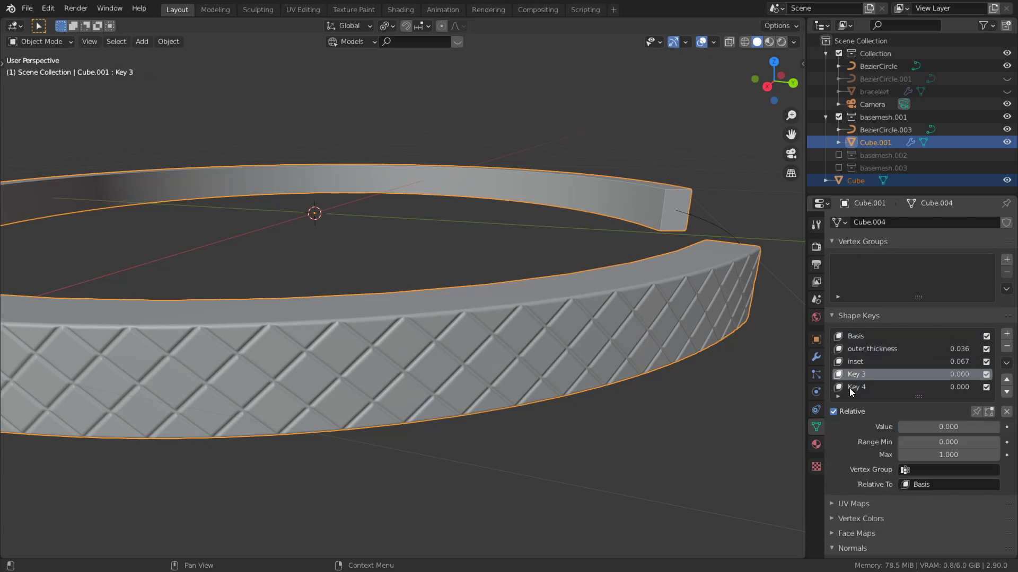
Step: Delete Key 3, inset, outer thickness, Basis and Key 4, baking the shape into the mesh
left_click(1007, 347)
left_click(1007, 347)
left_click(1007, 347)
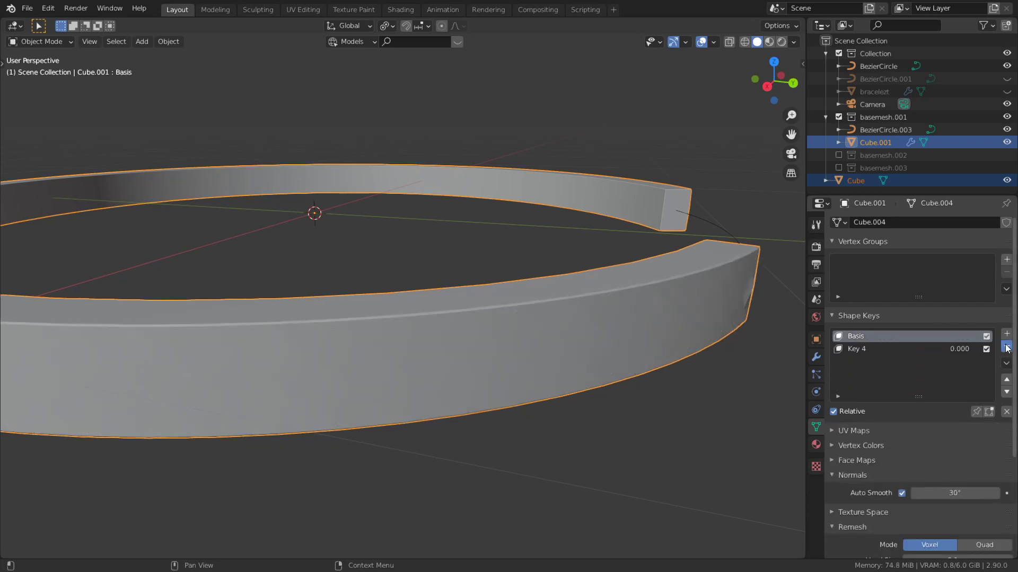
left_click(1007, 347)
left_click(1007, 347)
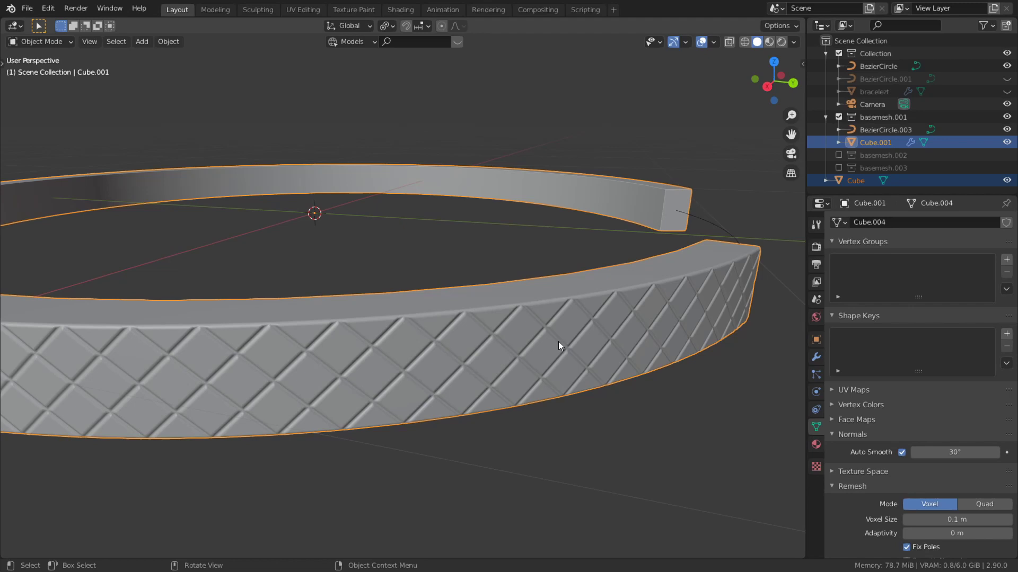
Step: Apply the Curve and Bevel modifiers to the bracelet
left_click(816, 357)
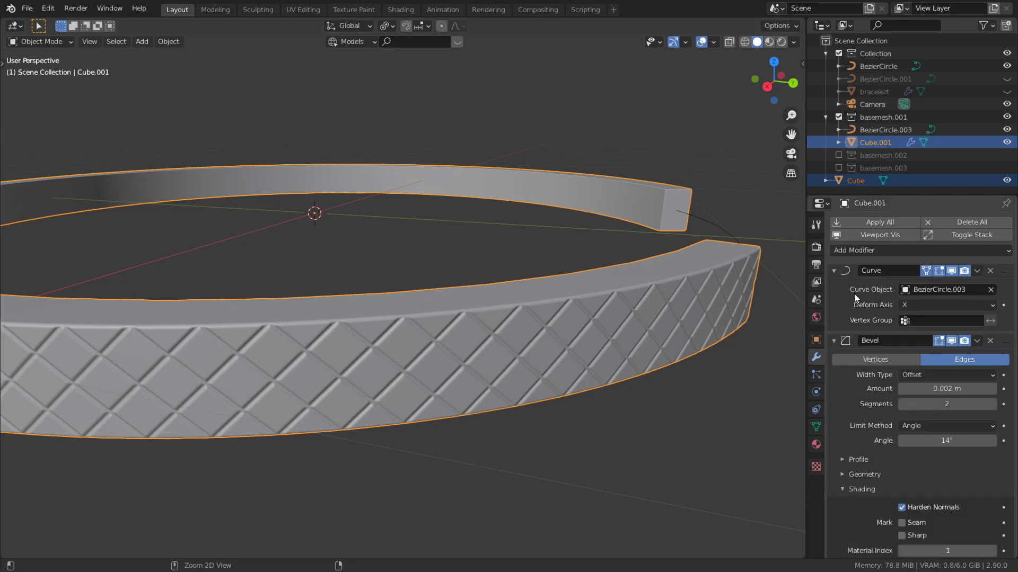
key("ctrl+a")
key("ctrl+a")
scroll(641, 347, "down", 2)
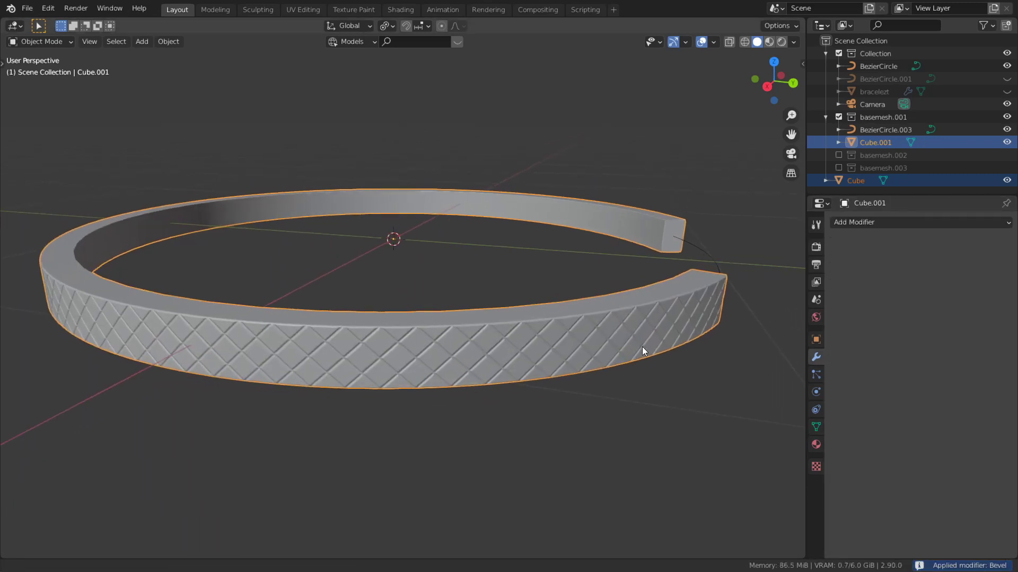